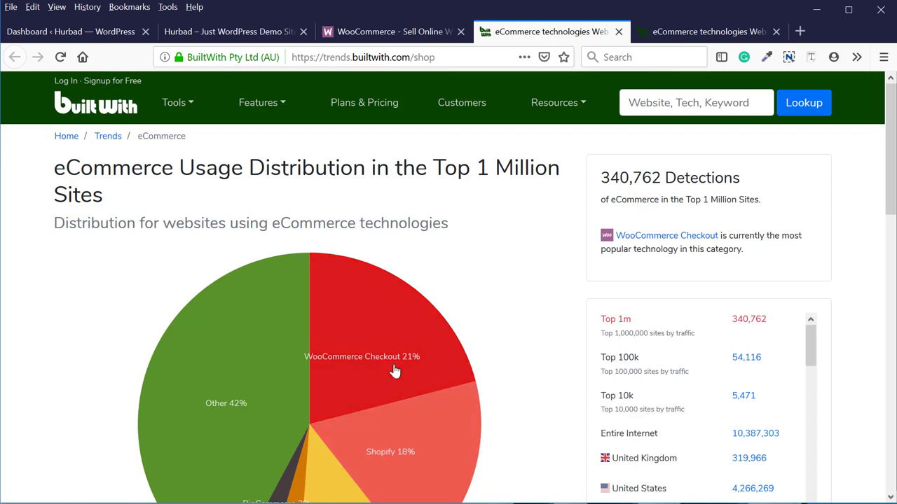
Examine the eCommerce usage distribution chart and close both BuiltWith pages
scroll(394, 370, "down", 4)
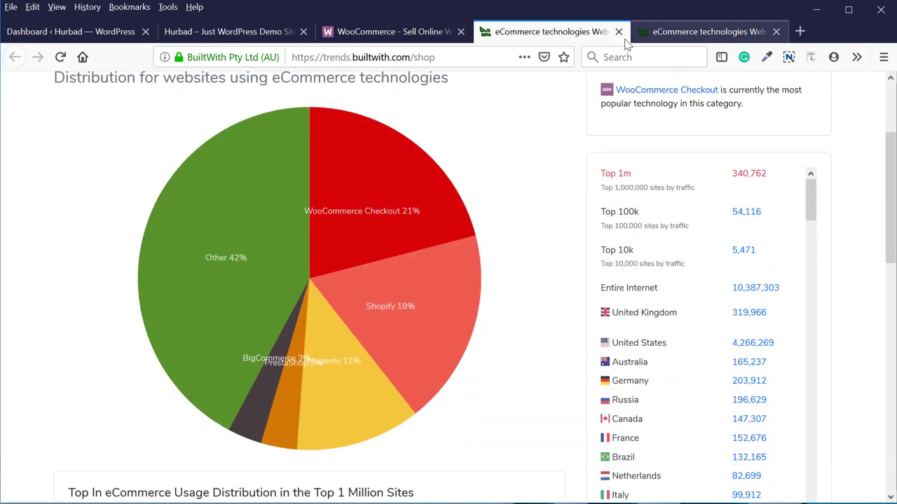
left_click(619, 32)
left_click(620, 33)
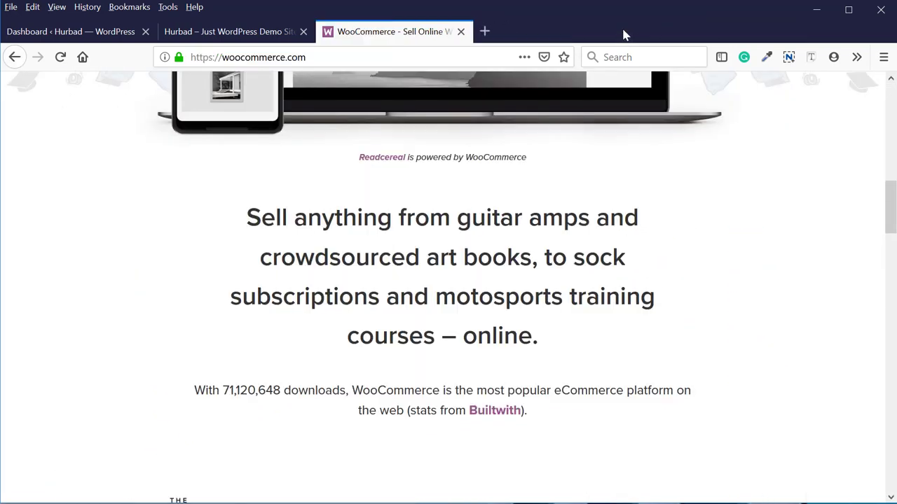
Look through the WooCommerce home page, including its customer logos and testimonials, and close the site
scroll(409, 194, "down", 14)
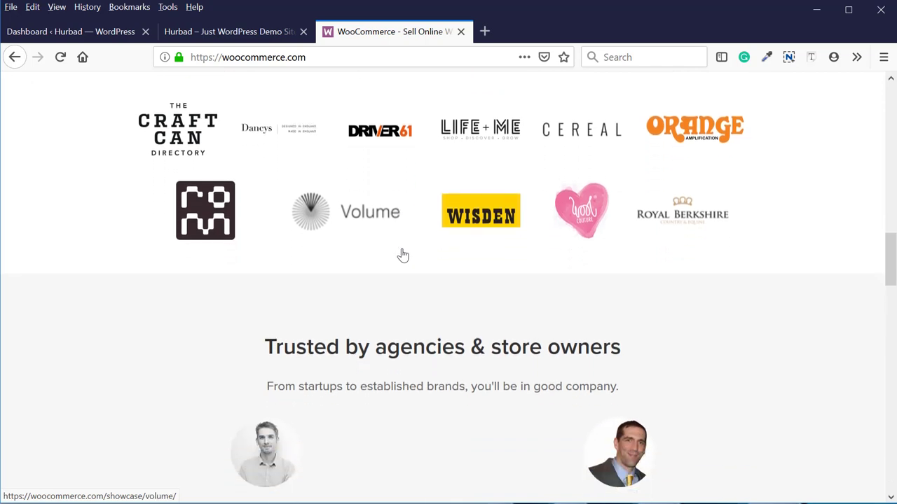
scroll(402, 253, "down", 2)
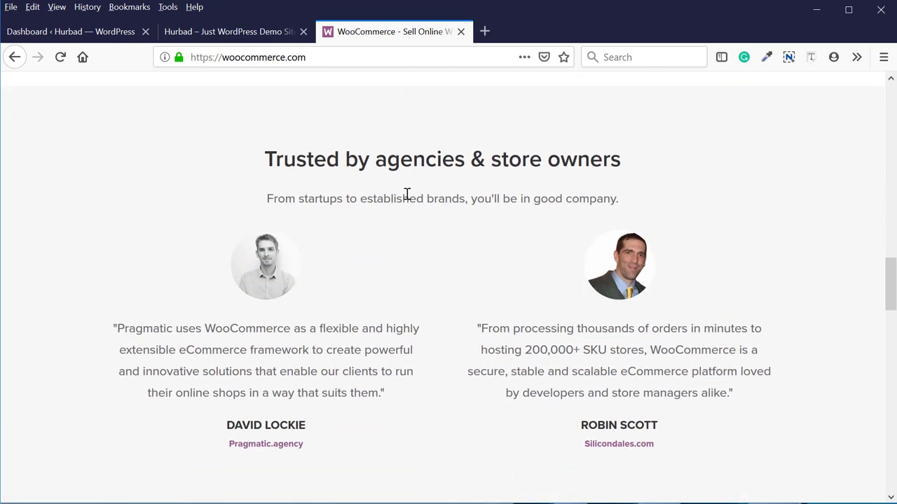
scroll(406, 194, "up", 7)
scroll(407, 195, "up", 20)
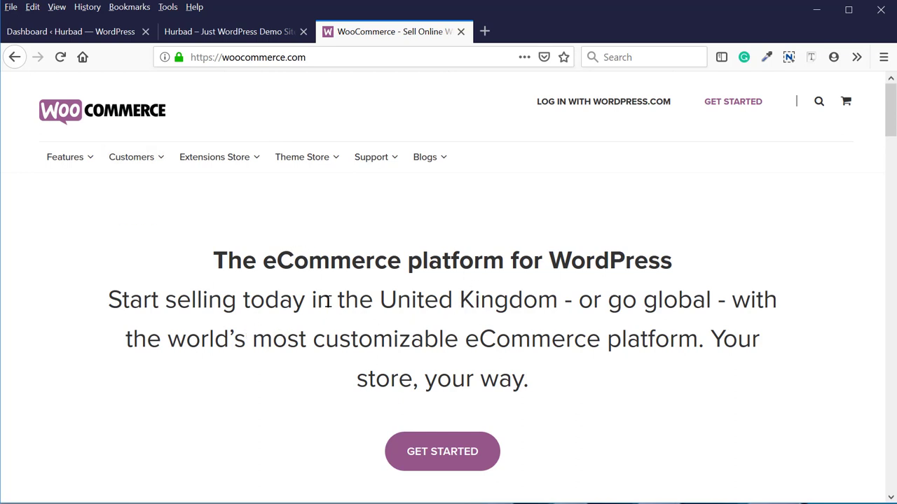
left_click(461, 33)
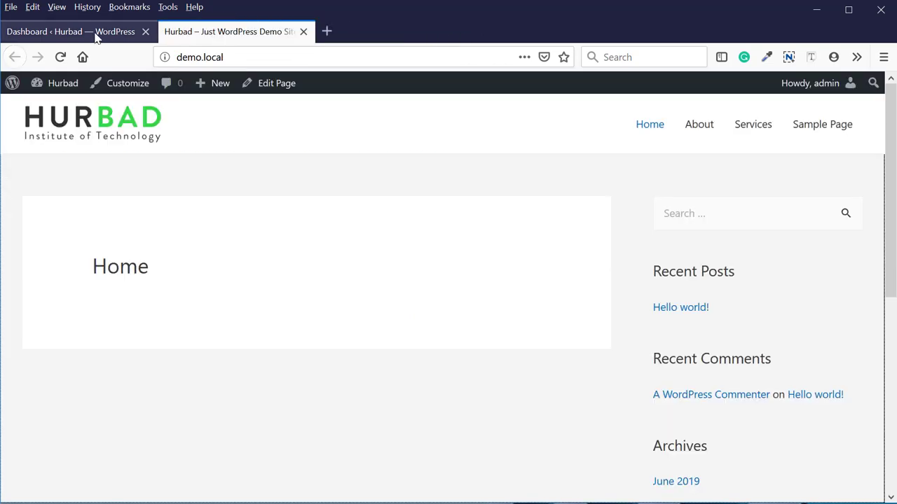
Go to the WordPress dashboard's page for adding plugins and search for "woocommerce"
left_click(96, 35)
mouse_move(36, 321)
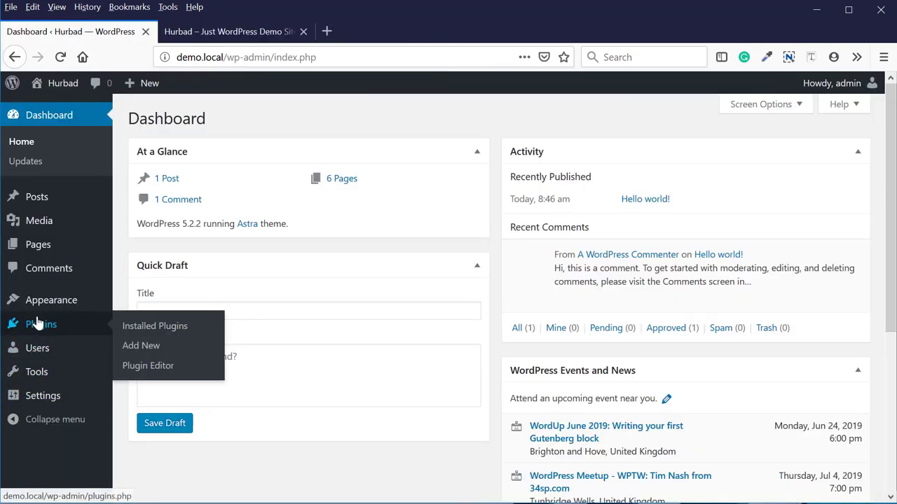
left_click(139, 350)
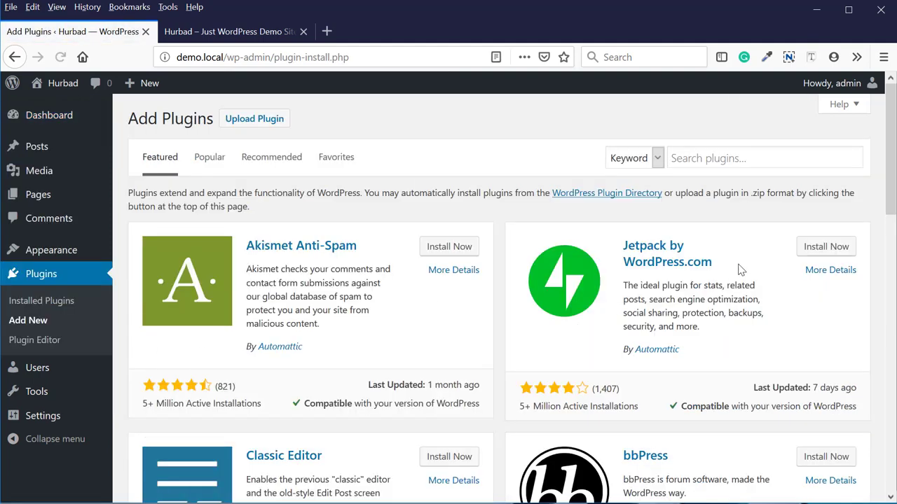
left_click(739, 158)
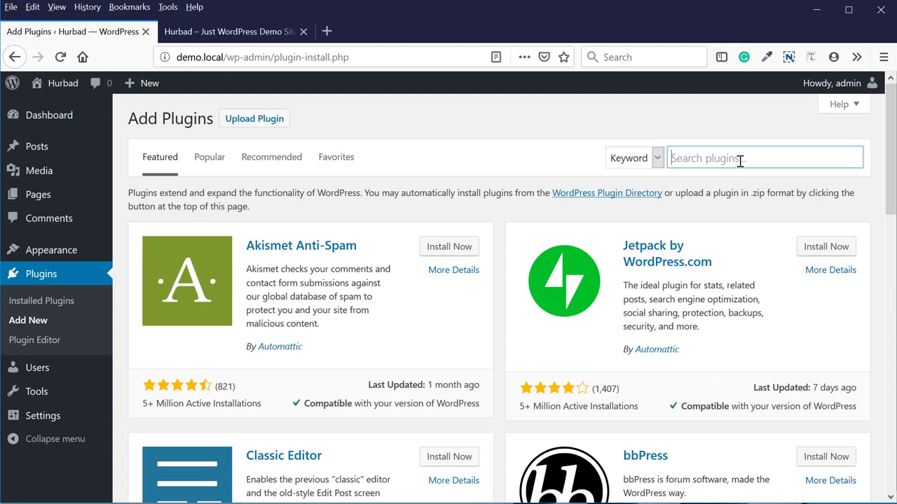
type("wooco")
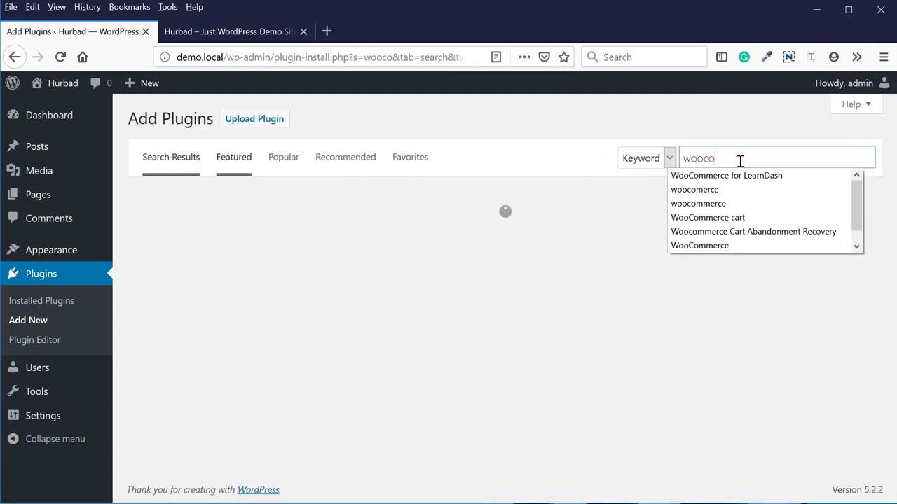
left_click(729, 204)
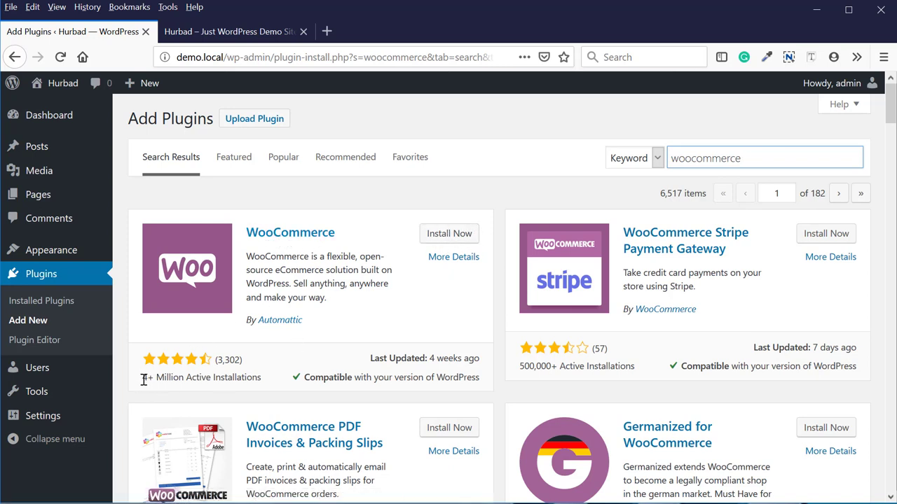
Check the WooCommerce plugin's active installations and last update, and install and activate the plugin
left_click_drag(142, 379, 259, 380)
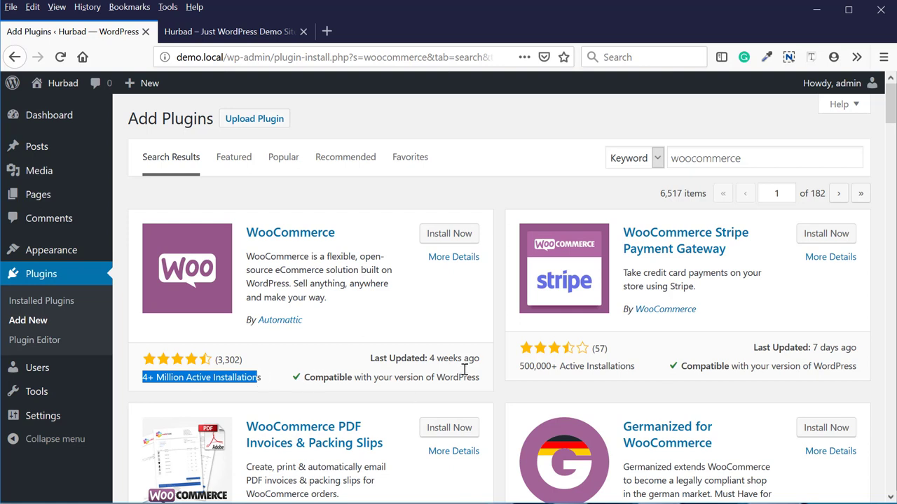
left_click_drag(425, 358, 459, 358)
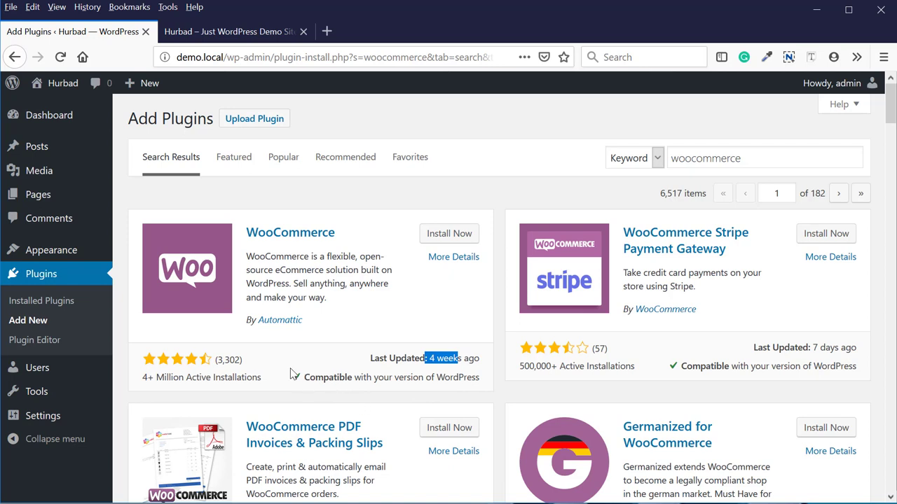
left_click(454, 239)
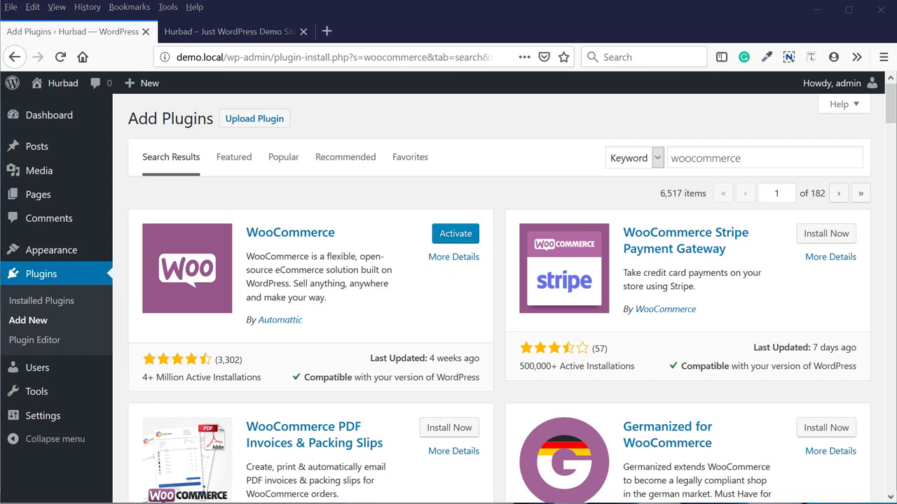
left_click(460, 239)
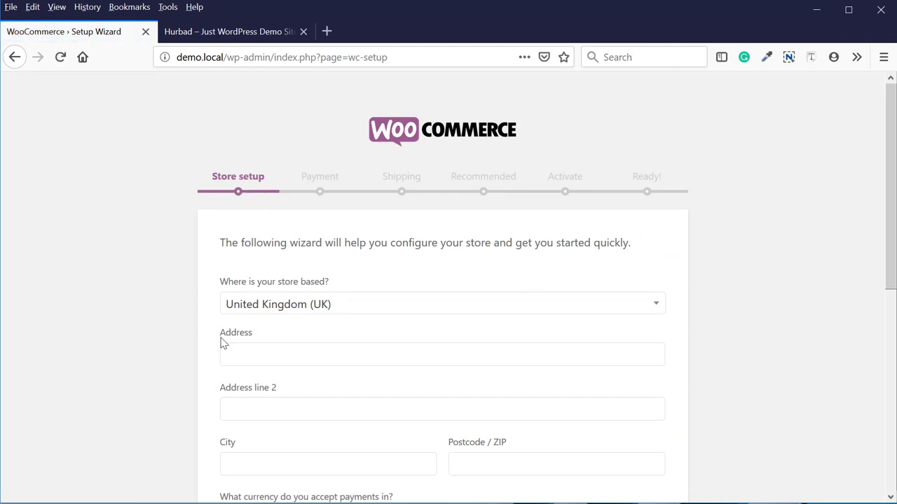
Keep United Kingdom (UK) as the store's country and fill in its street address, city and postcode
scroll(262, 348, "down", 3)
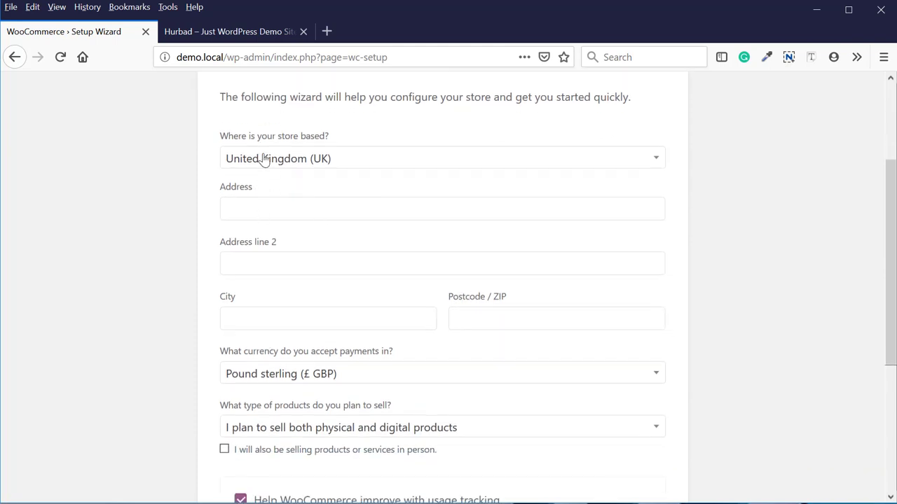
left_click(296, 163)
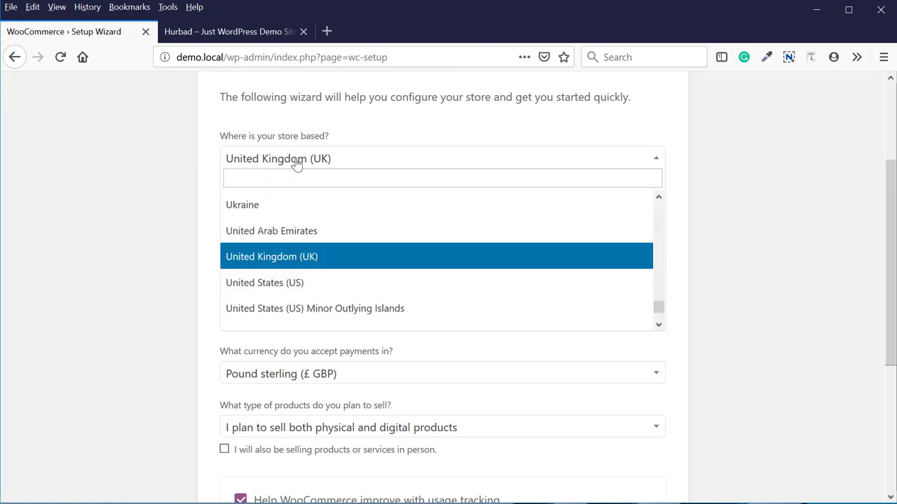
left_click(296, 163)
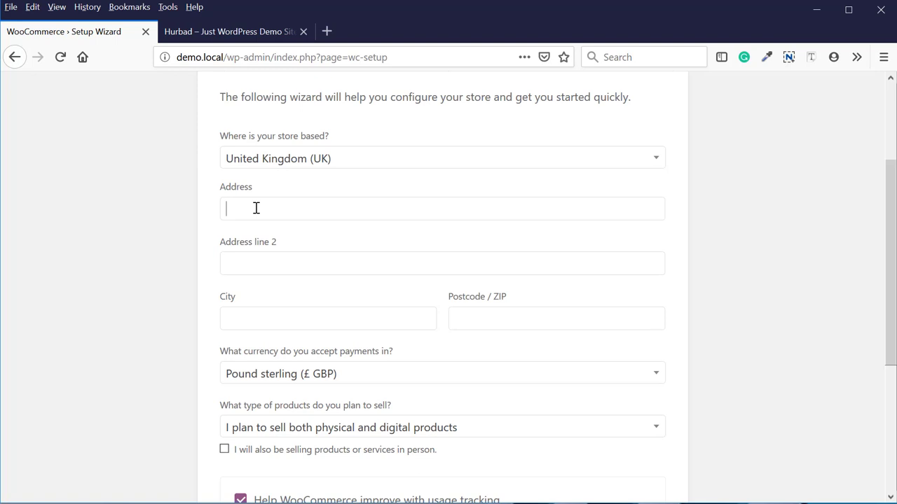
type("123")
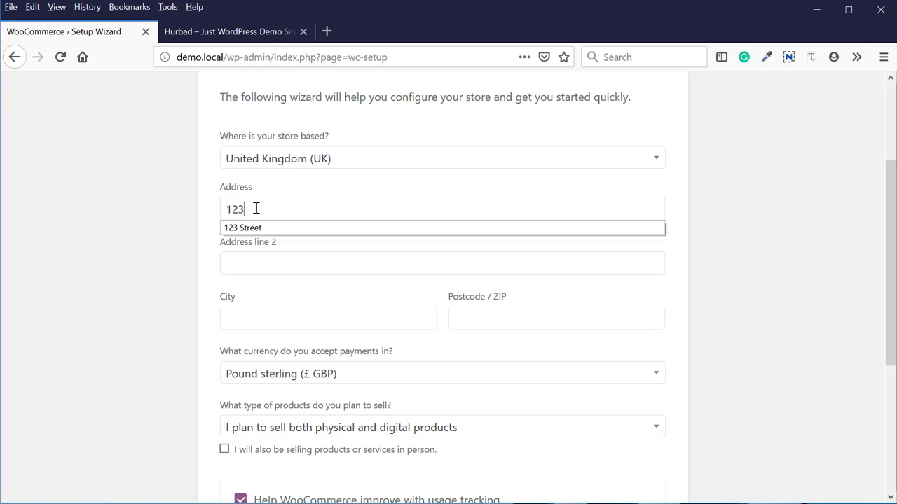
left_click(232, 228)
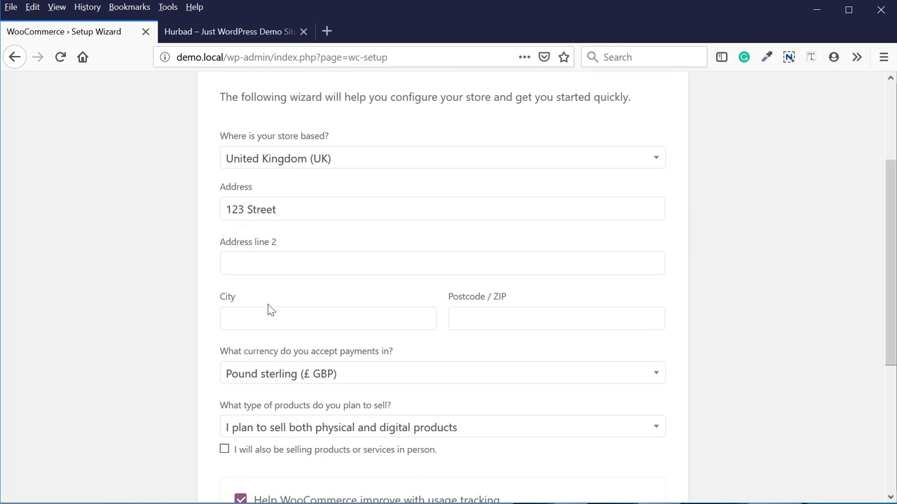
left_click(268, 317)
left_click(241, 337)
type("n6")
scroll(175, 326, "down", 4)
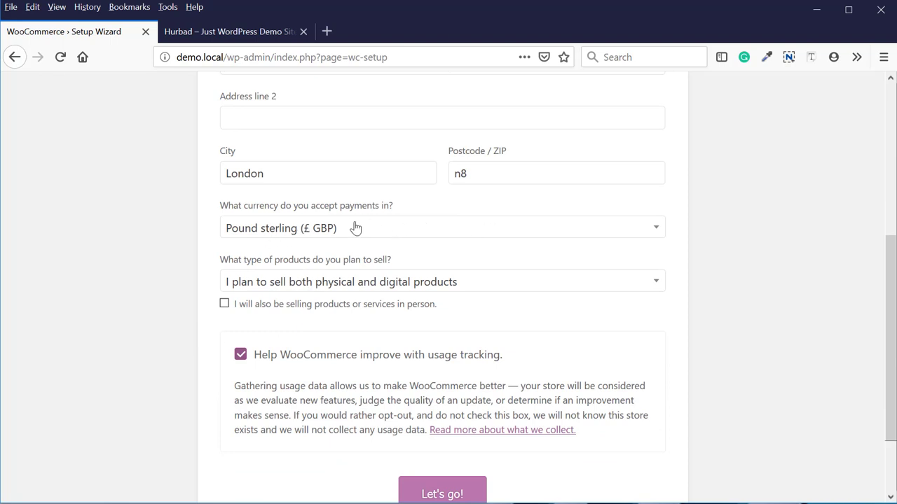
Set the payment currency to Pound sterling (£ GBP) and the product type to both physical and digital products
left_click(260, 231)
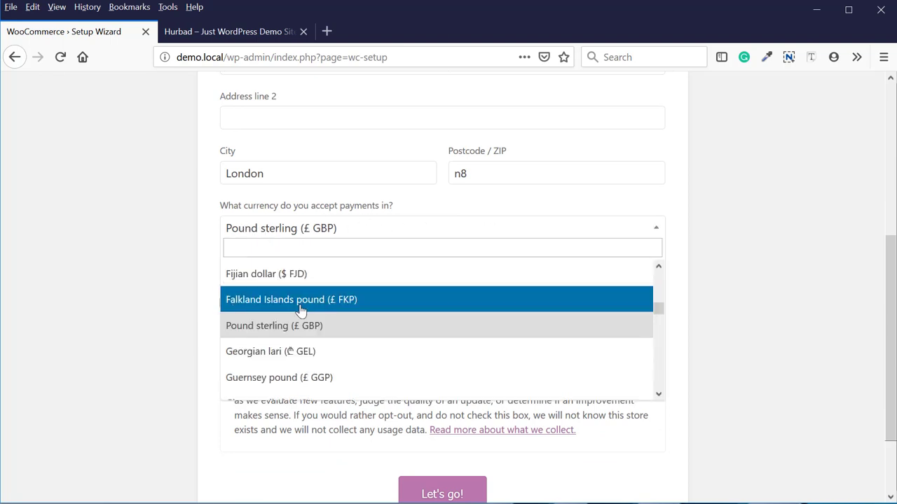
left_click(308, 326)
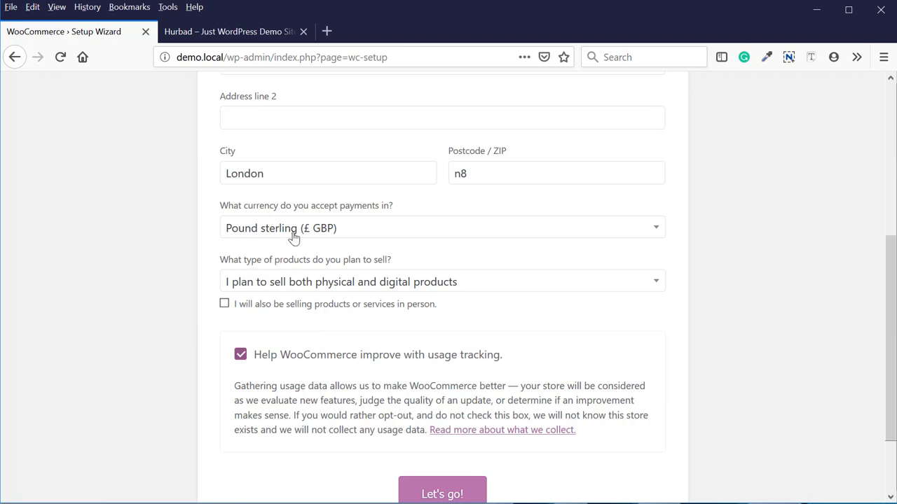
left_click(319, 281)
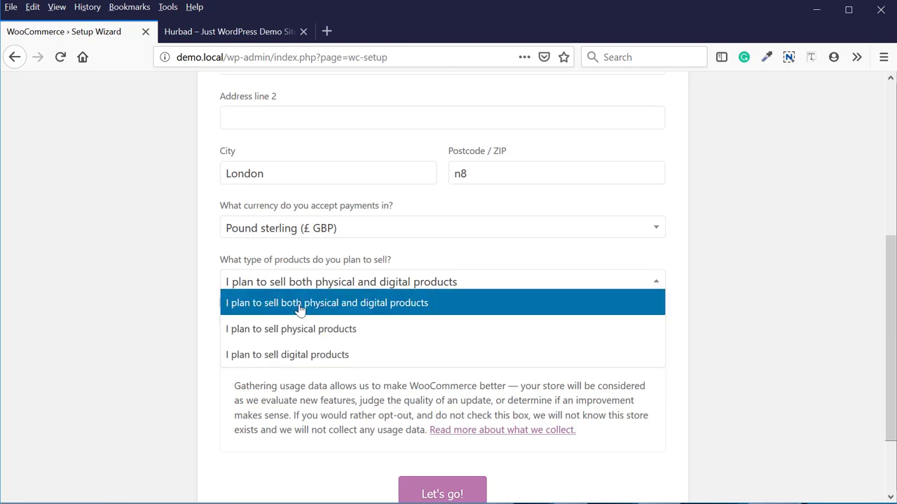
left_click(413, 303)
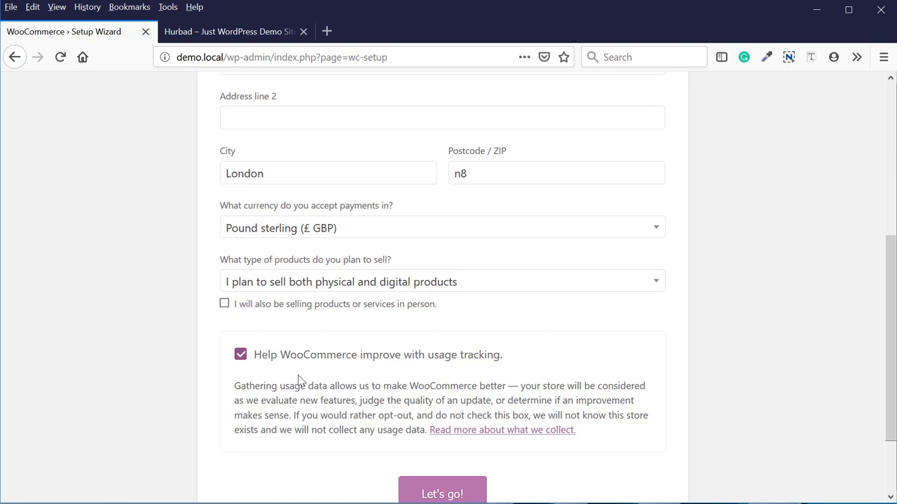
Opt out of WooCommerce usage tracking and submit the store setup page
left_click(242, 360)
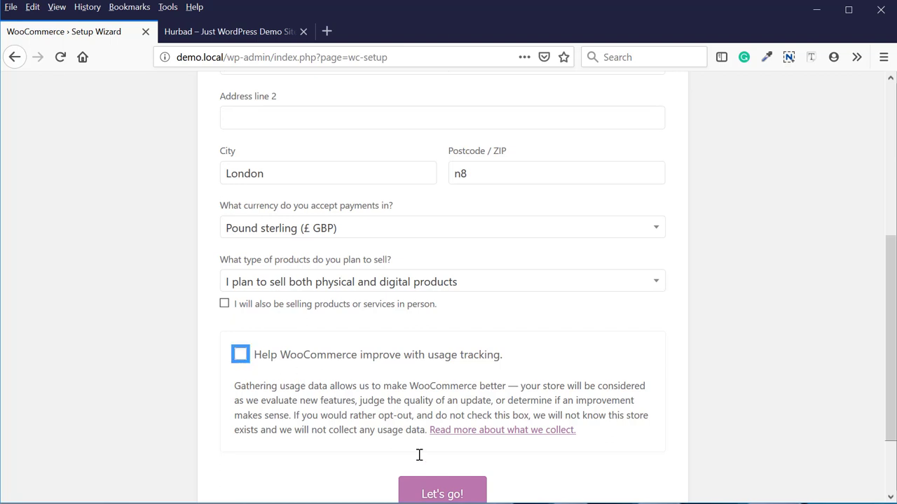
scroll(456, 364, "down", 3)
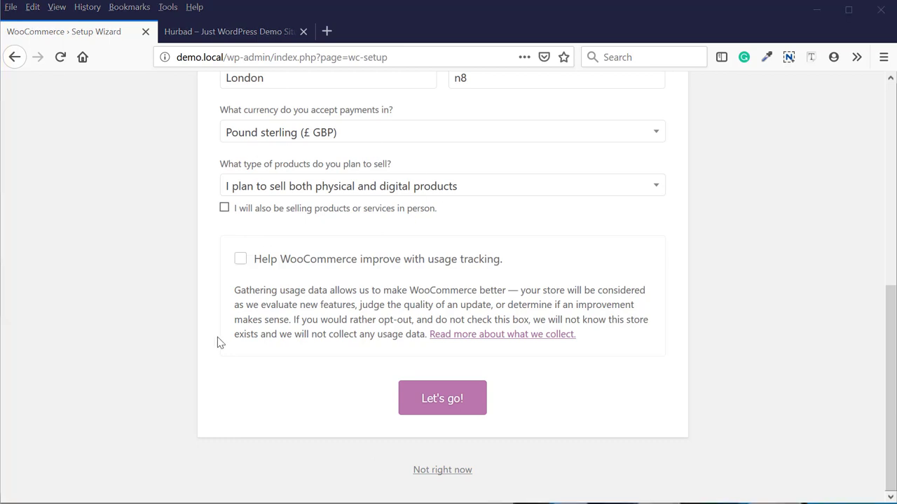
left_click(435, 400)
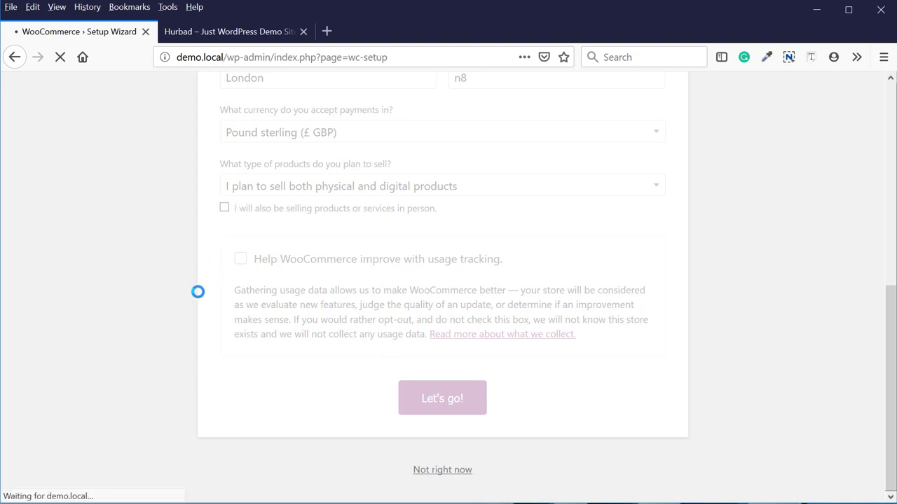
Review the payment options and turn off the automatic Stripe setup by email
scroll(126, 260, "up", 5)
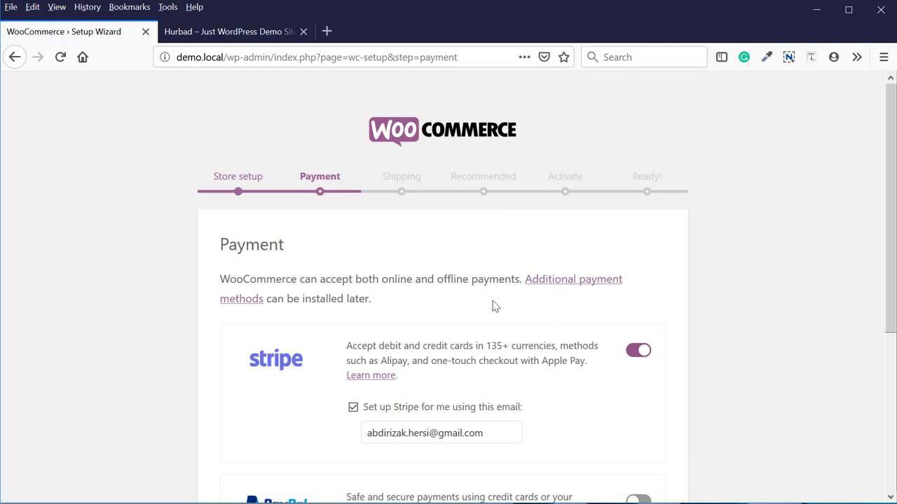
scroll(488, 300, "down", 4)
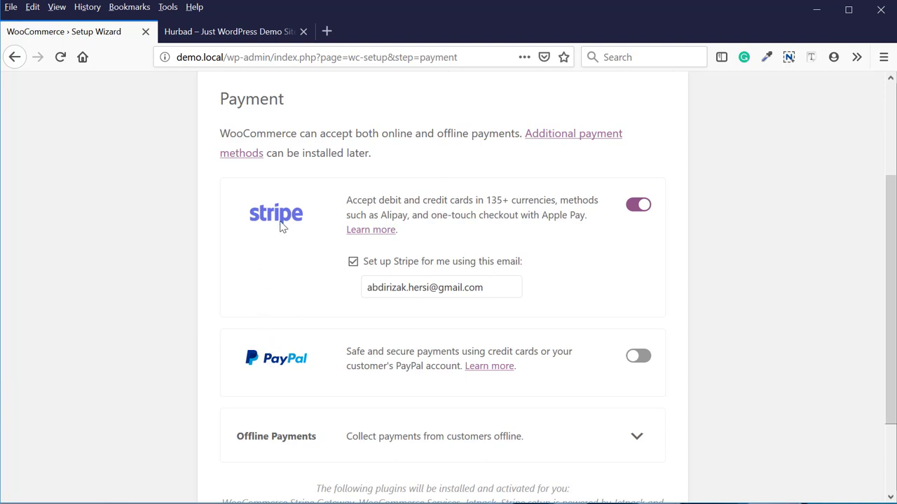
scroll(294, 322, "down", 3)
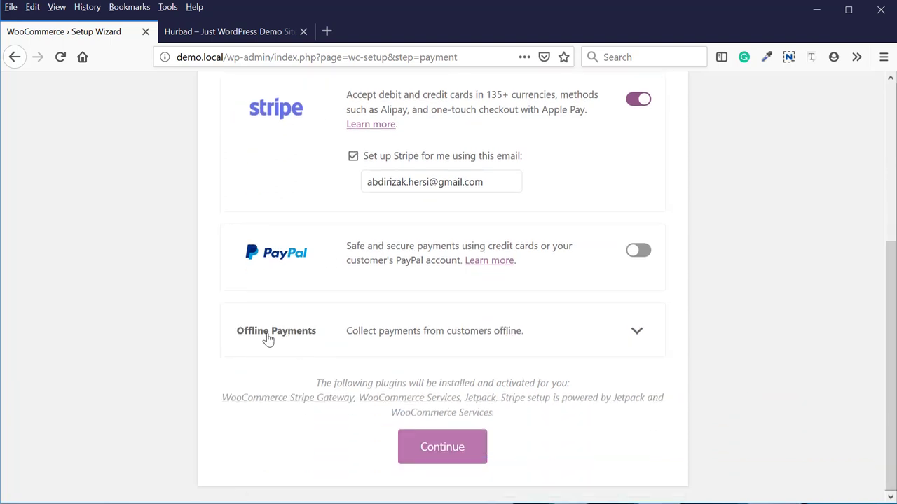
scroll(448, 316, "up", 3)
scroll(494, 291, "up", 3)
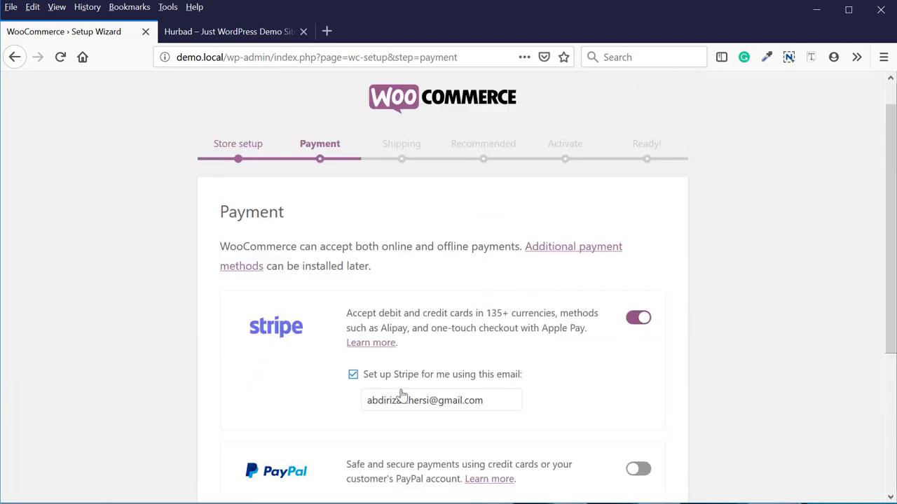
left_click(353, 374)
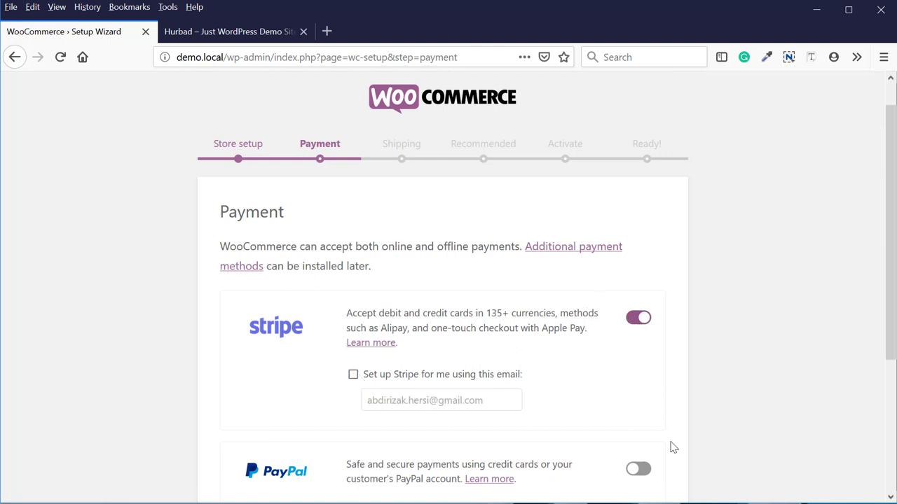
Enable PayPal as a payment method, keeping its automatic setup by email
left_click(644, 469)
scroll(765, 332, "down", 2)
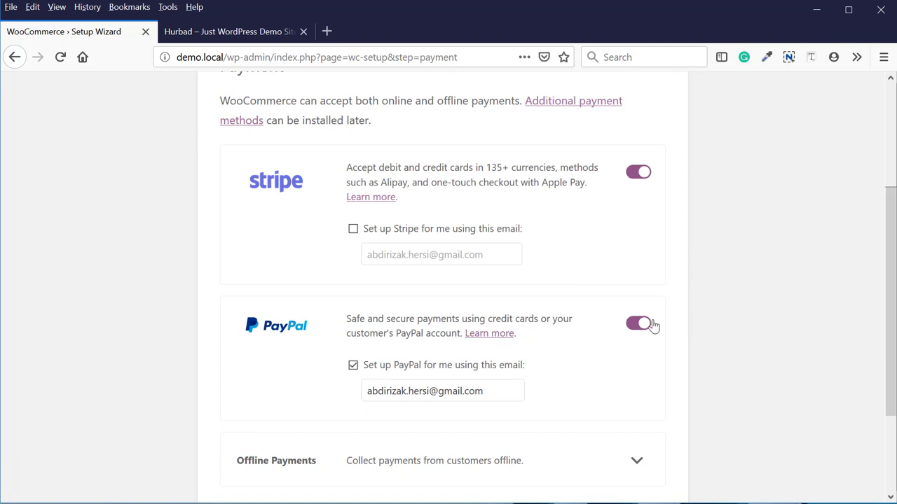
scroll(613, 373, "down", 2)
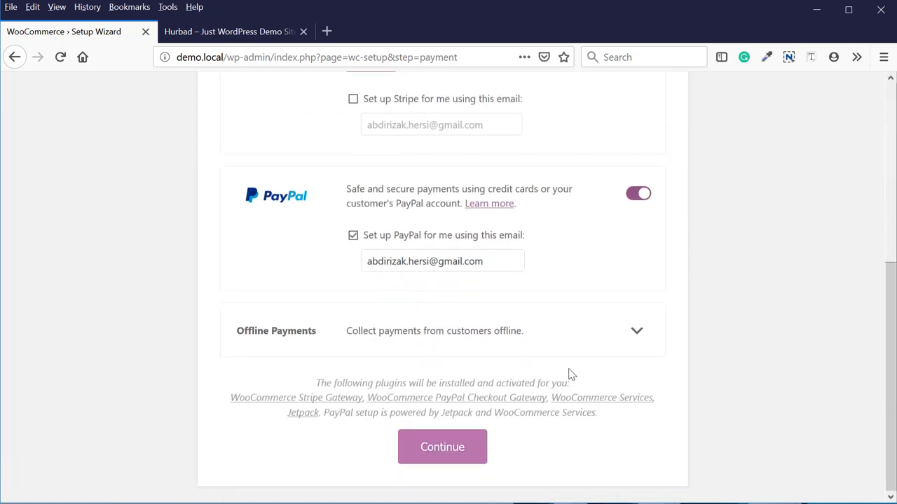
Enable check payments among the offline payment methods and submit the payment page
left_click(421, 332)
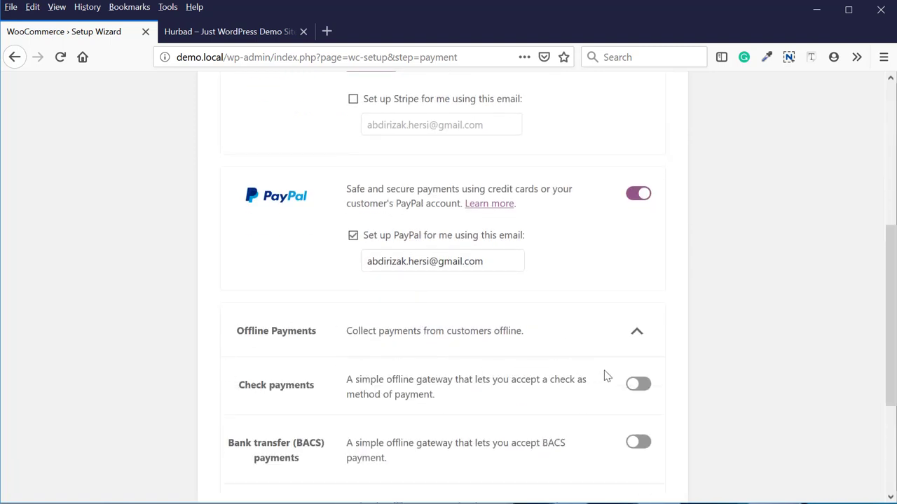
left_click(638, 384)
scroll(656, 361, "down", 3)
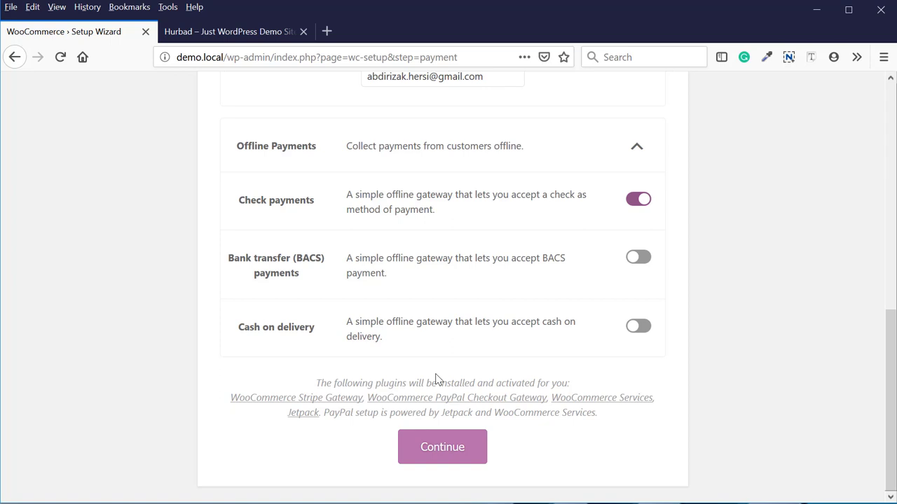
left_click(458, 457)
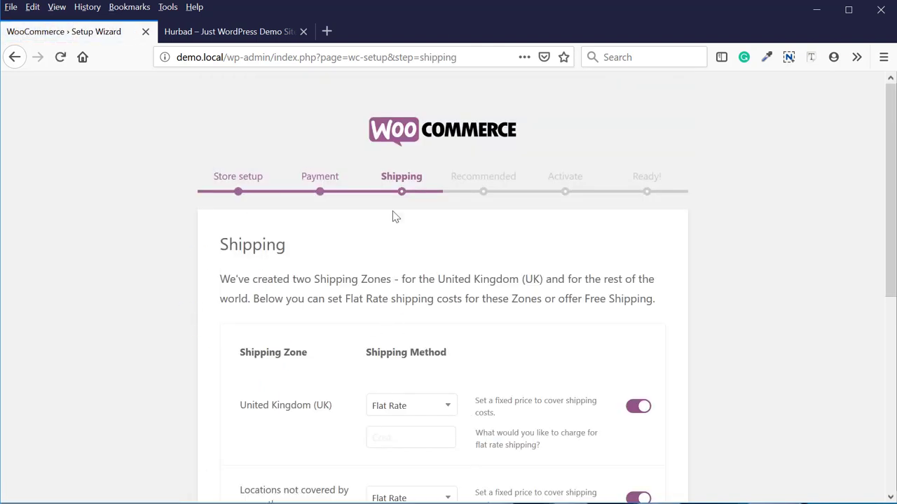
Set the flat rate shipping cost to 4.99 for the United Kingdom and 9.99 for locations not covered by other zones
scroll(403, 252, "down", 2)
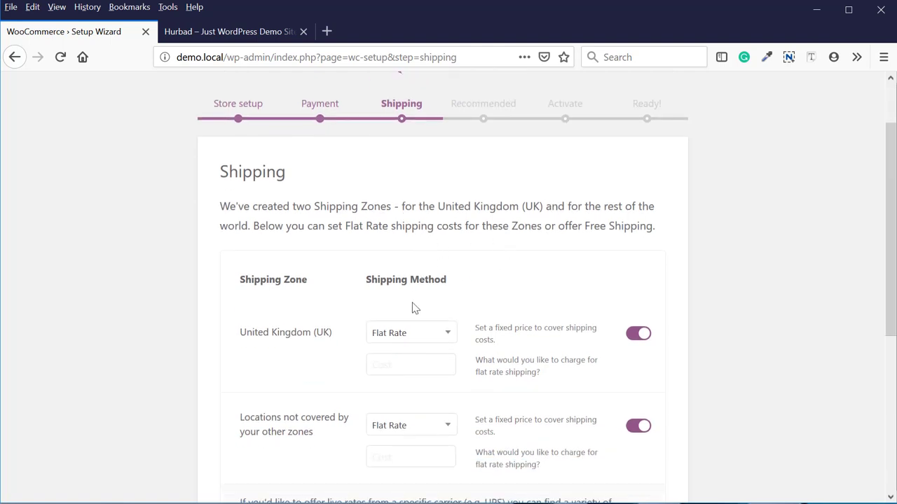
scroll(413, 310, "down", 2)
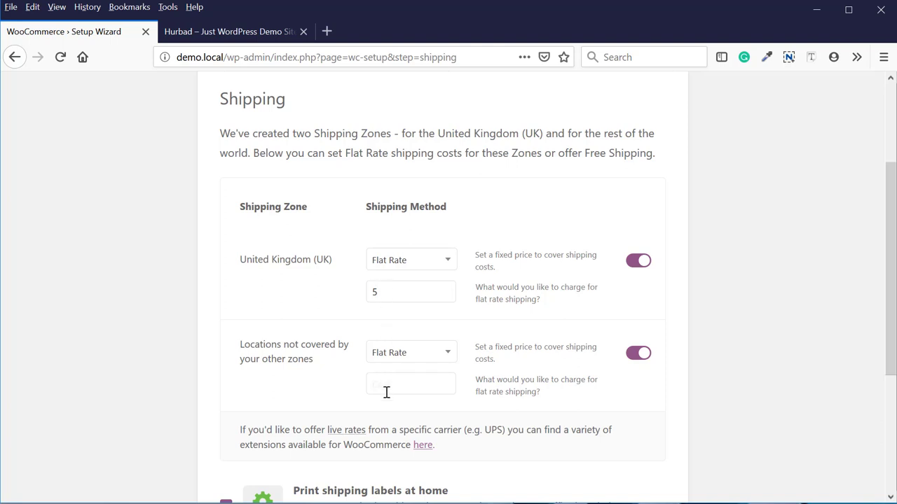
left_click(421, 310)
left_click_drag(394, 386, 290, 397)
left_click(410, 292)
left_click_drag(410, 292, 323, 297)
scroll(382, 290, "down", 3)
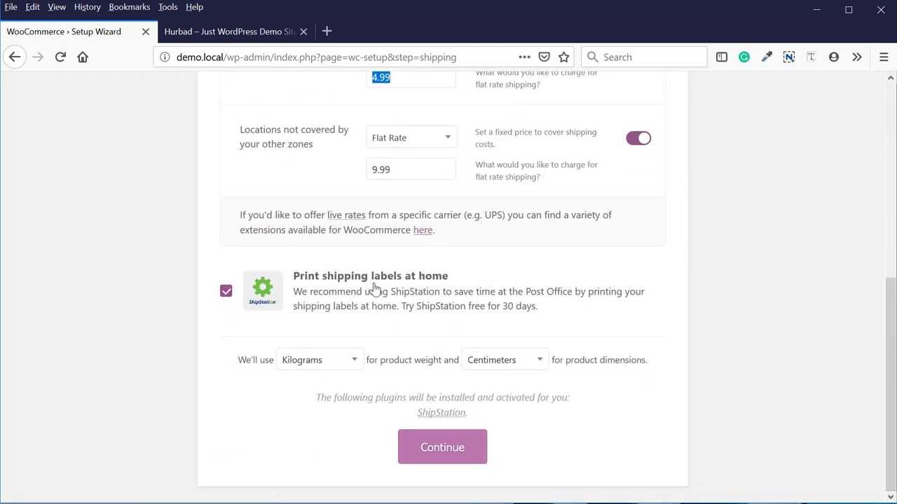
Opt out of ShipStation label printing and submit the shipping page, keeping kilograms and centimeters as units
left_click(225, 292)
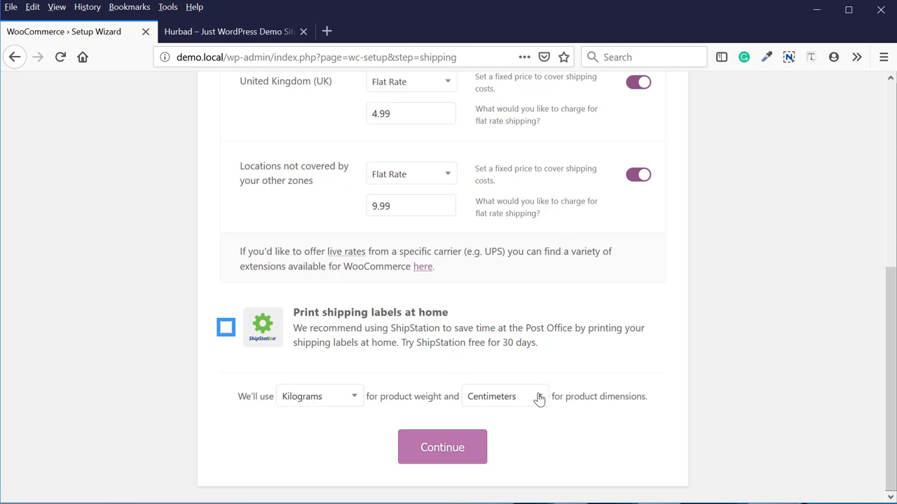
left_click(443, 456)
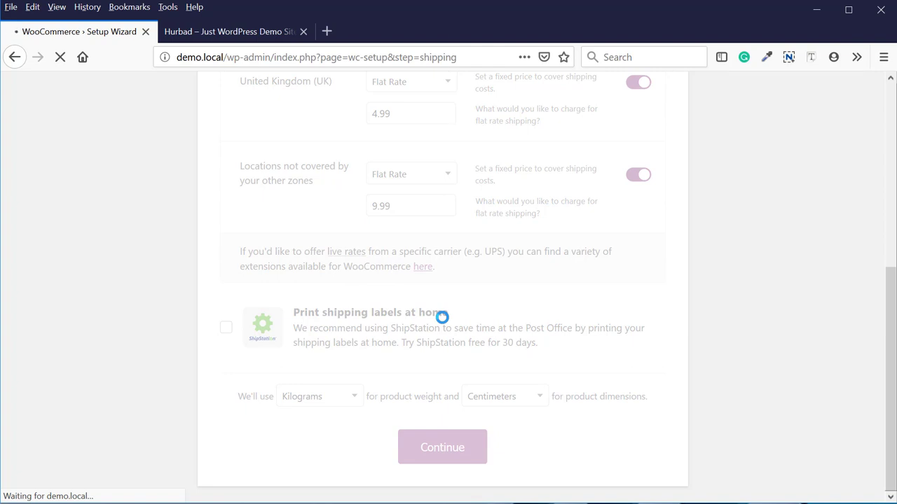
scroll(428, 305, "up", 5)
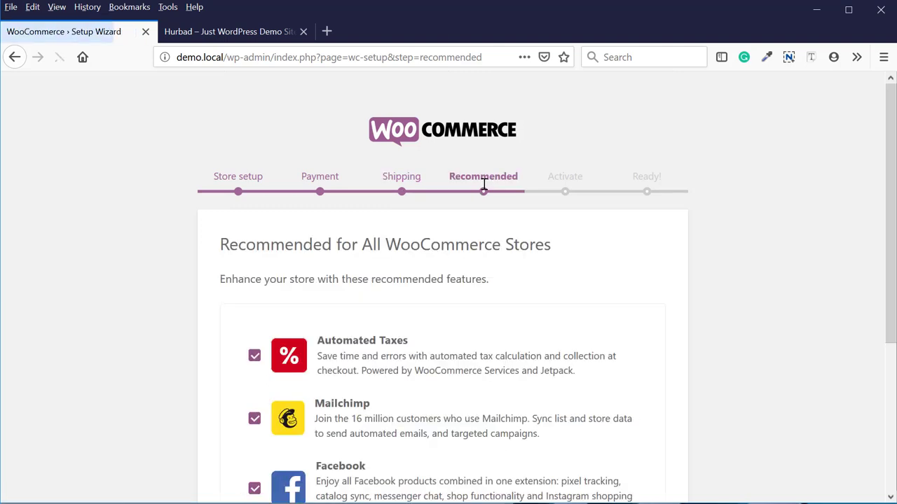
Deselect the recommended Automated Taxes, Mailchimp and Facebook features and continue to the activation page
scroll(426, 310, "down", 4)
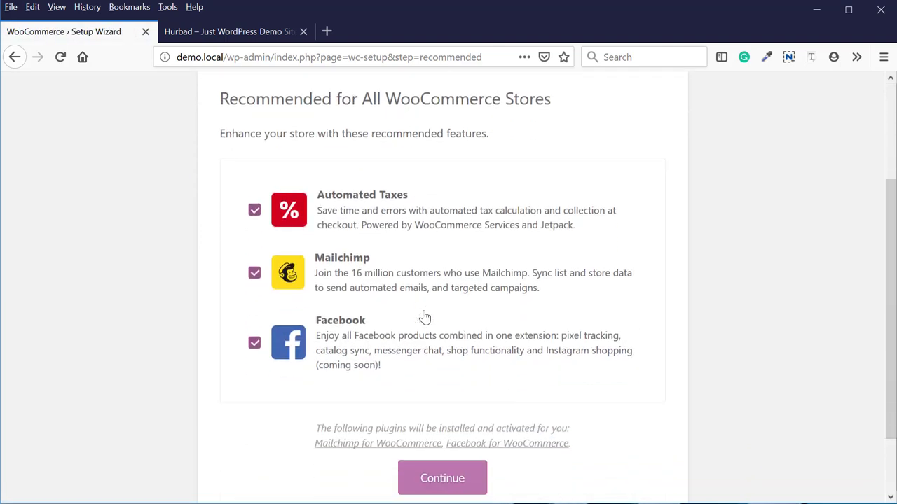
left_click(253, 211)
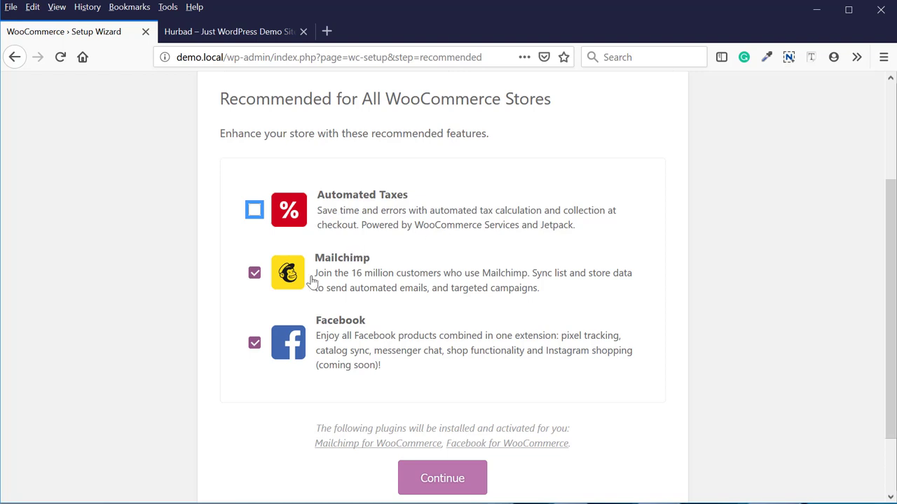
left_click(254, 273)
left_click(255, 345)
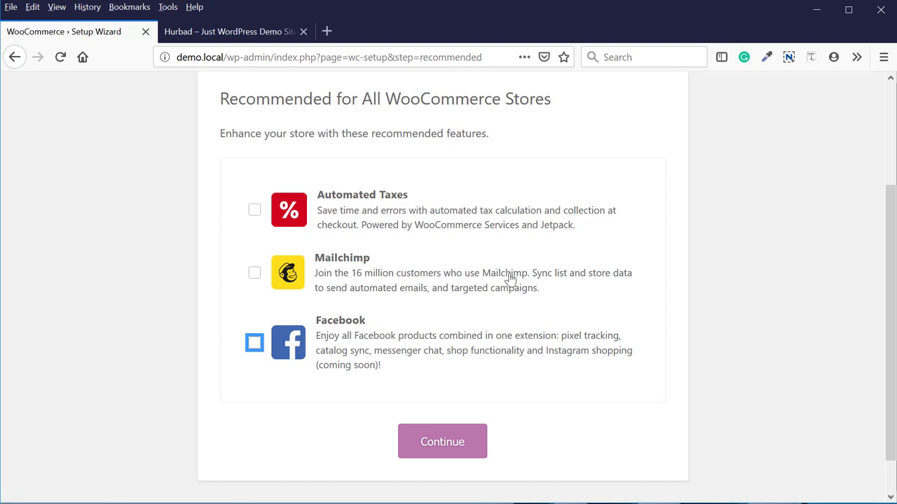
left_click(447, 457)
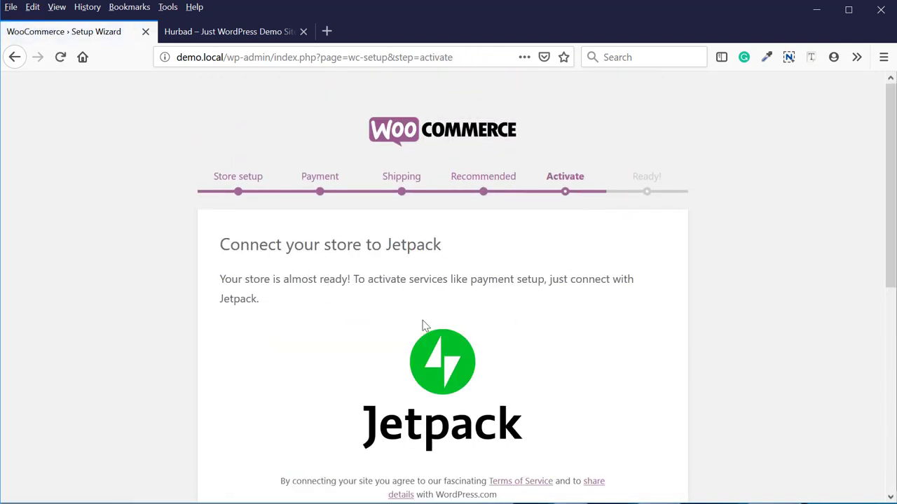
Review the Jetpack connection offer and its bonus features, and skip connecting the store to Jetpack
scroll(422, 326, "down", 3)
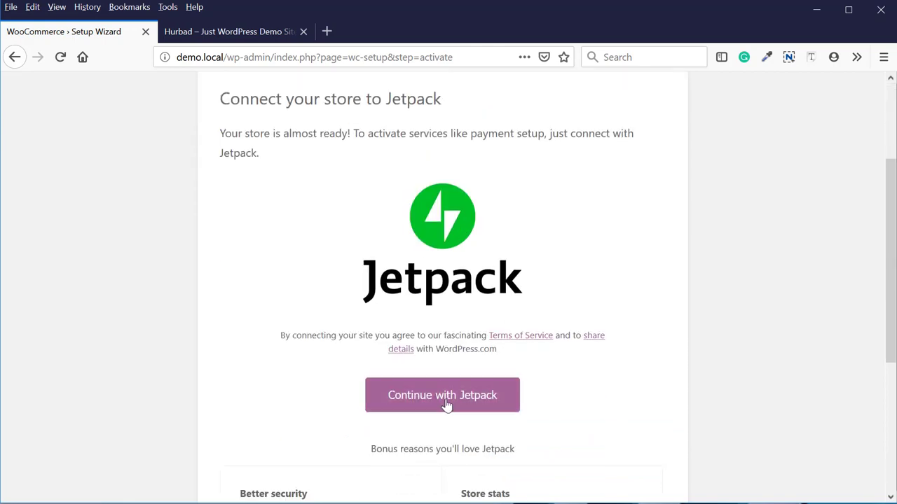
scroll(442, 394, "down", 4)
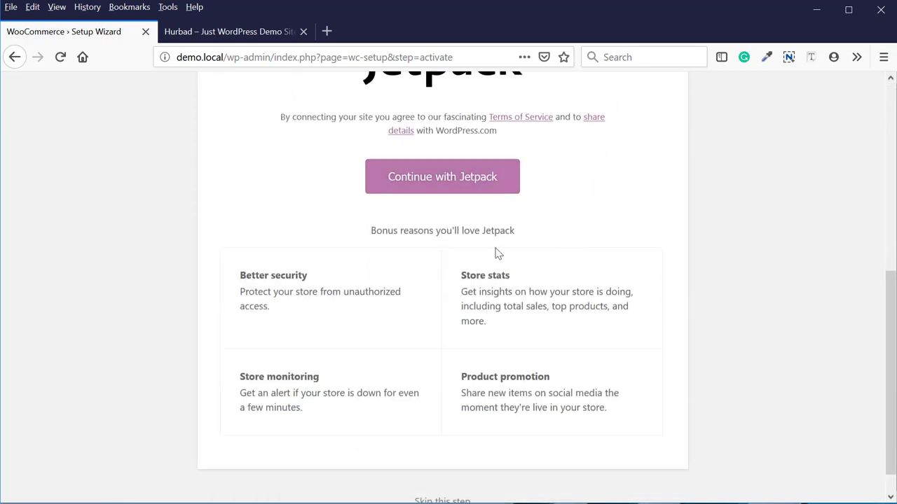
scroll(535, 224, "up", 4)
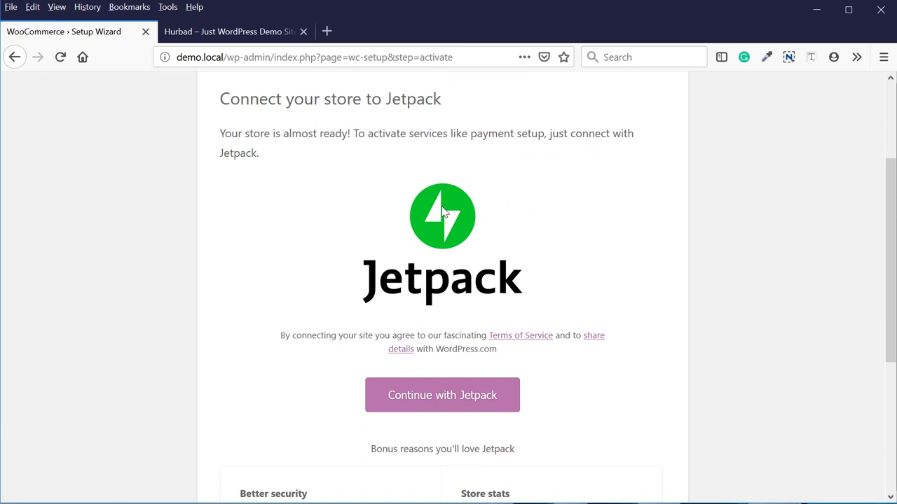
scroll(442, 212, "down", 5)
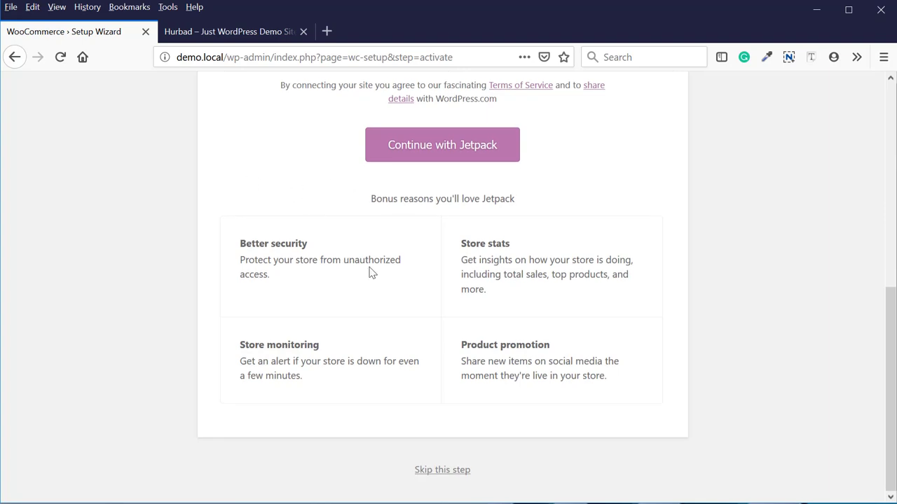
scroll(371, 273, "up", 5)
scroll(622, 165, "up", 2)
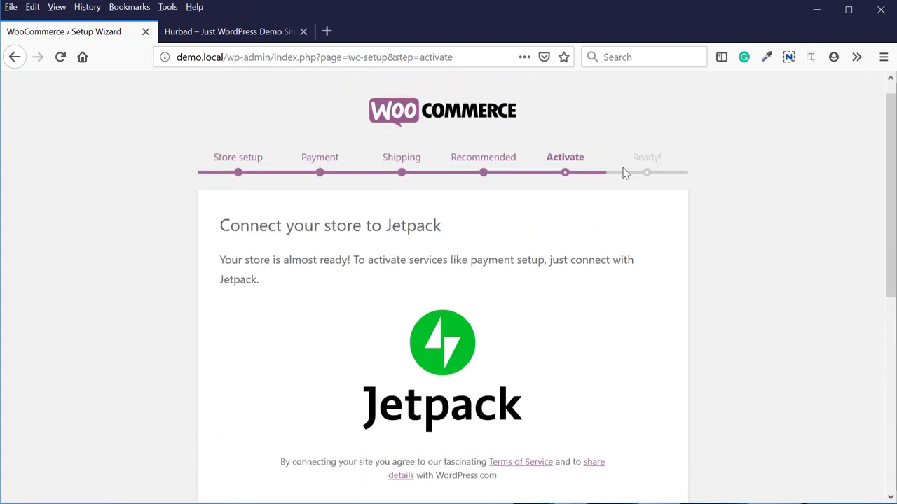
scroll(626, 173, "down", 6)
left_click(447, 474)
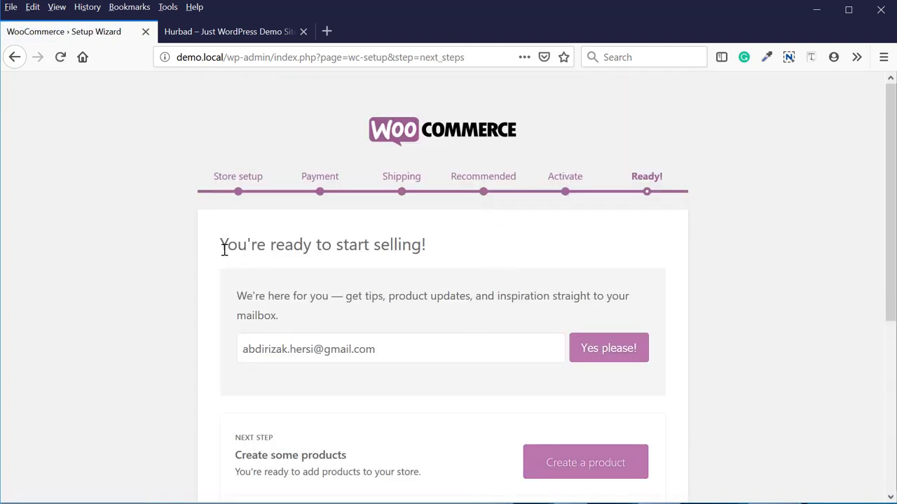
Review the next steps offered on the final setup page and leave the wizard for the WordPress dashboard
left_click_drag(223, 248, 484, 260)
left_click(489, 278)
scroll(489, 284, "down", 5)
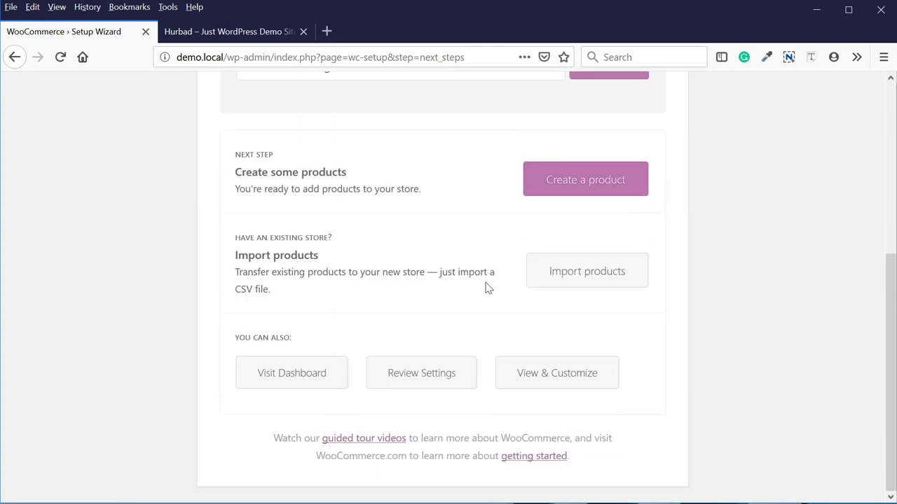
left_click(272, 382)
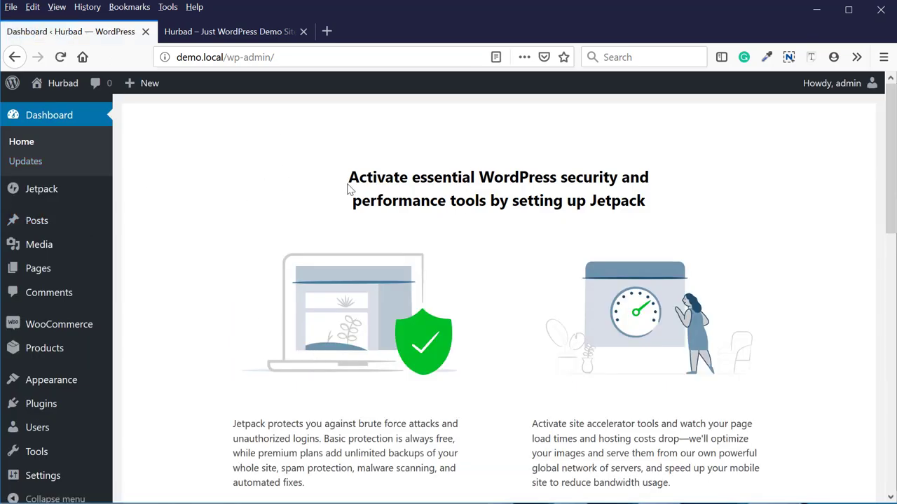
Look over the Jetpack notice on the dashboard and open the WooCommerce section of the site admin
scroll(361, 249, "down", 1)
scroll(362, 259, "up", 5)
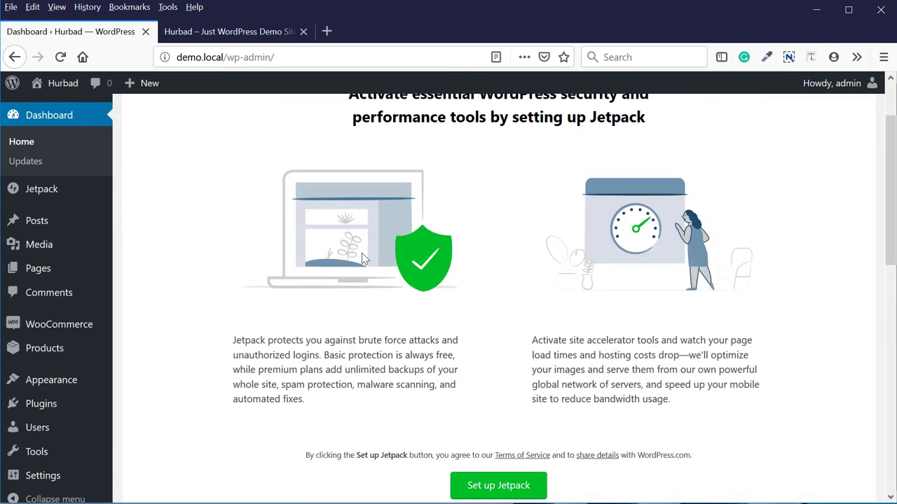
scroll(494, 379, "down", 1)
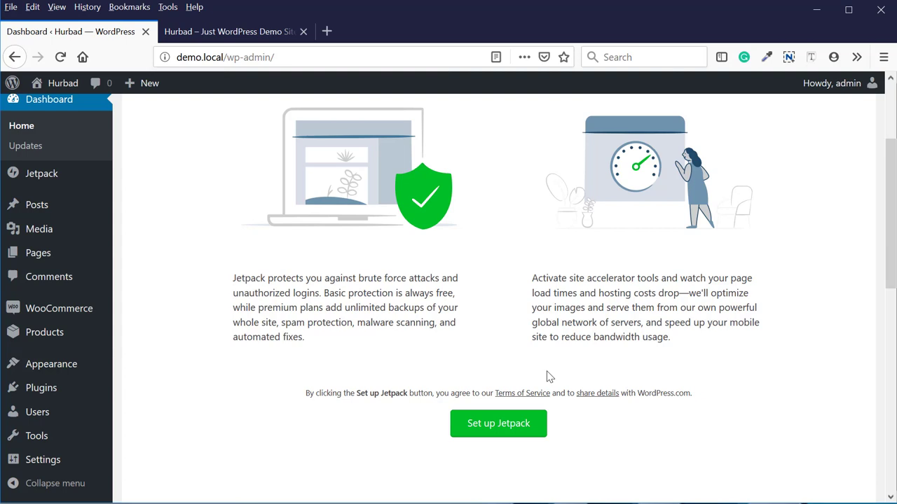
left_click(68, 317)
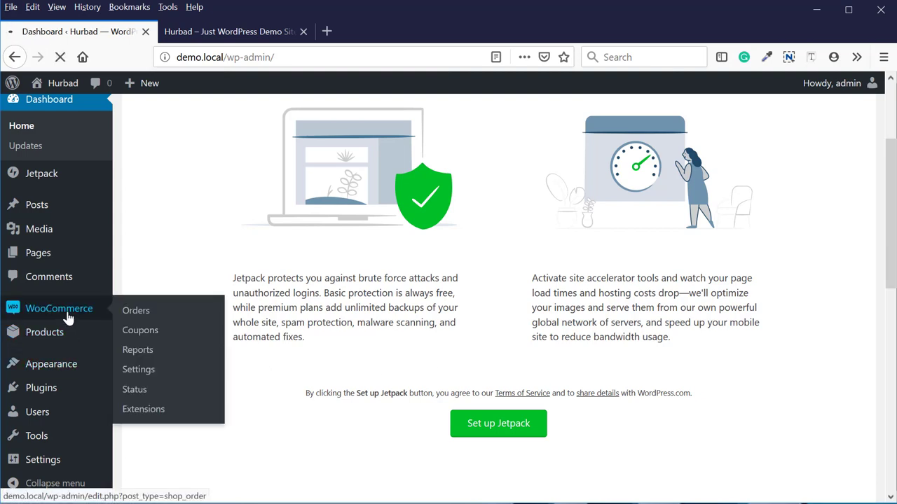
mouse_move(50, 337)
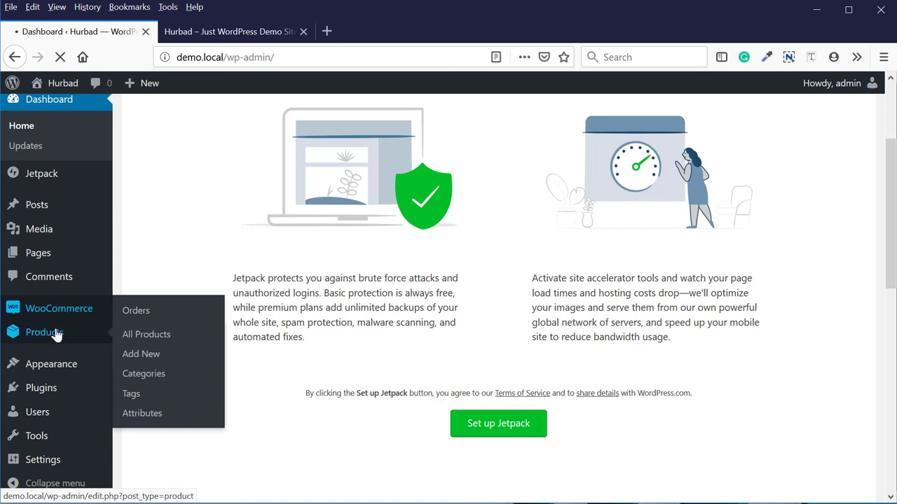